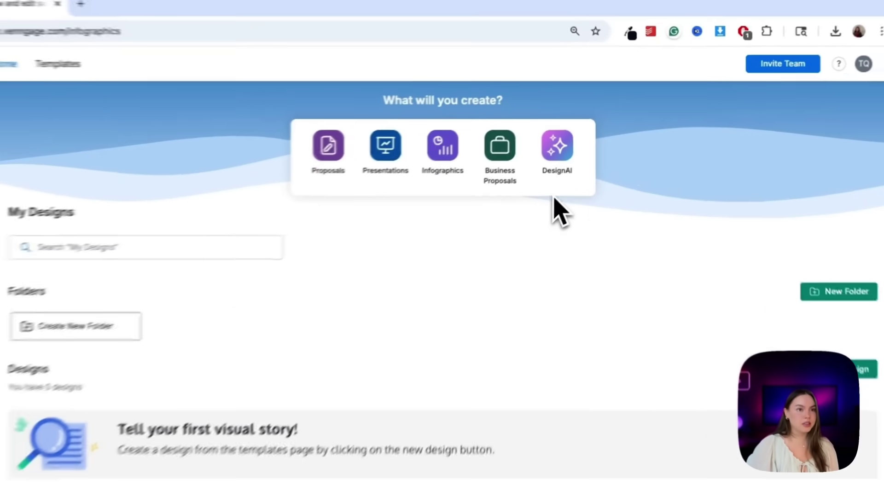
Step: Open the AI Report Generator from the DesignAI page's Business section
{"action": "left_click", "coordinate": [555, 157]}
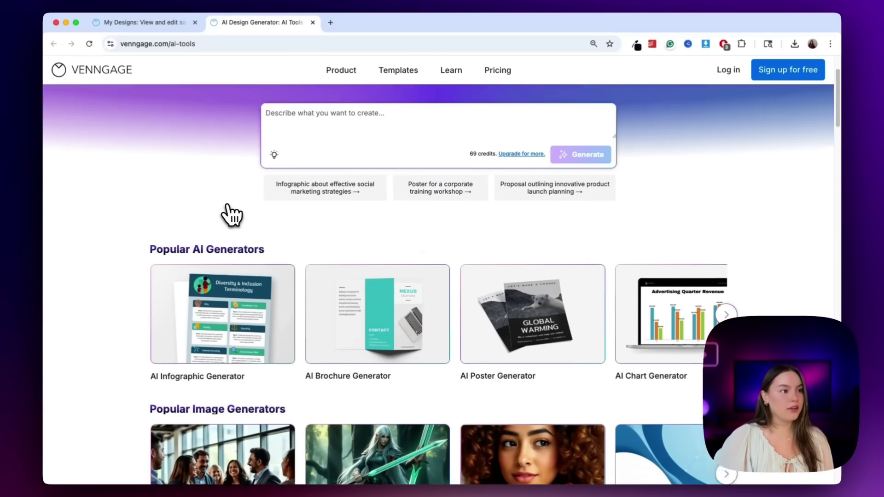
{"action": "scroll", "coordinate": [232, 214], "scroll_direction": "down", "scroll_amount": 1}
{"action": "scroll", "coordinate": [232, 215], "scroll_direction": "down", "scroll_amount": 5}
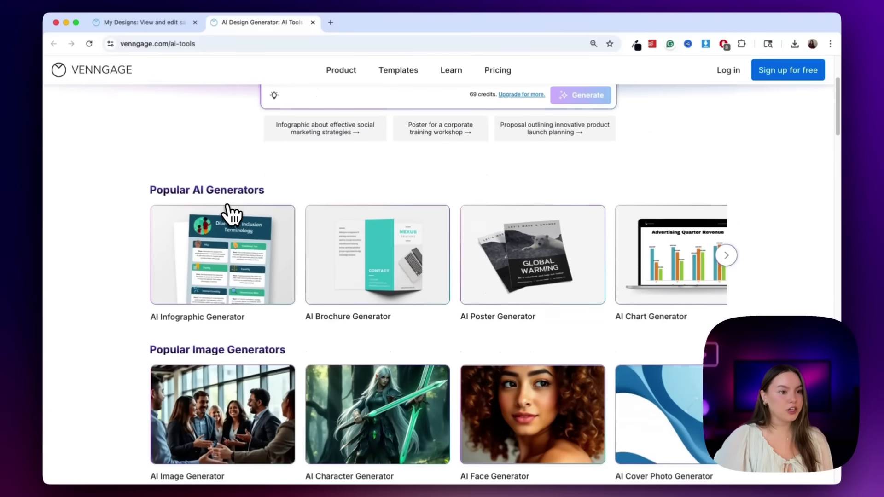
{"action": "scroll", "coordinate": [232, 214], "scroll_direction": "down", "scroll_amount": 8}
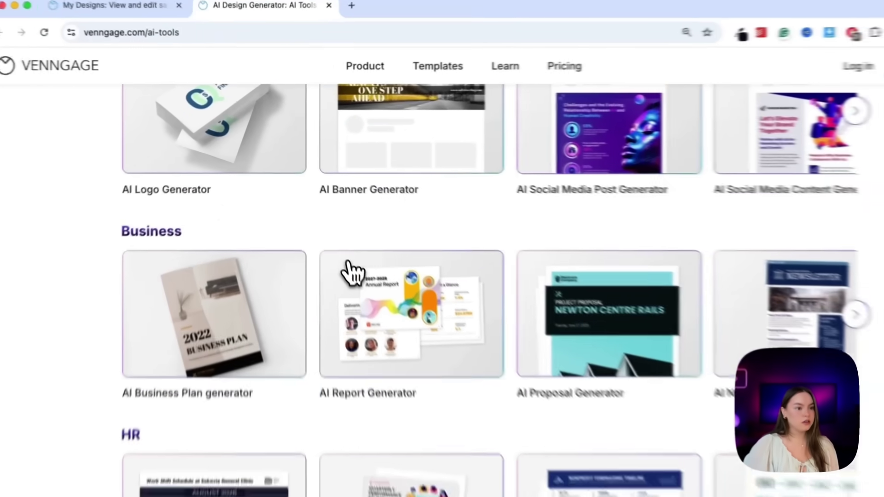
{"action": "left_click", "coordinate": [353, 273]}
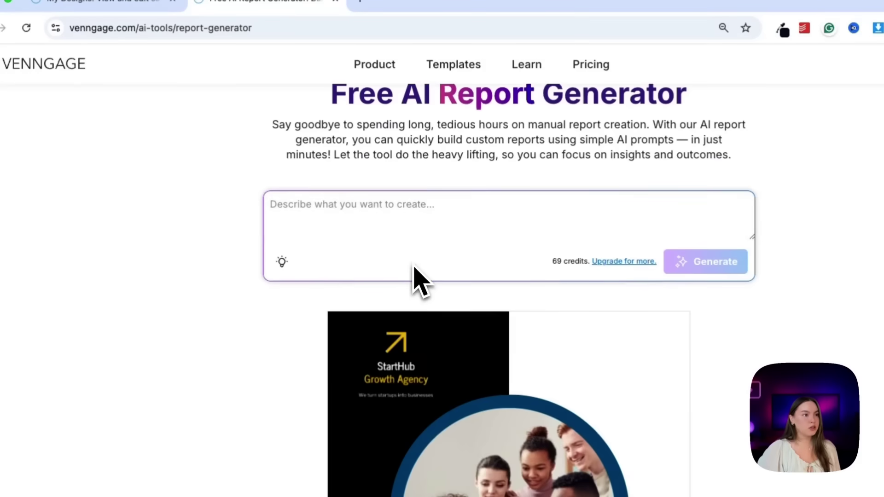
Step: Enter the prompt 'Quarterly business report for a SaaS company with 5 pages', correcting the 'Quartley' misspelling
{"action": "left_click", "coordinate": [410, 222]}
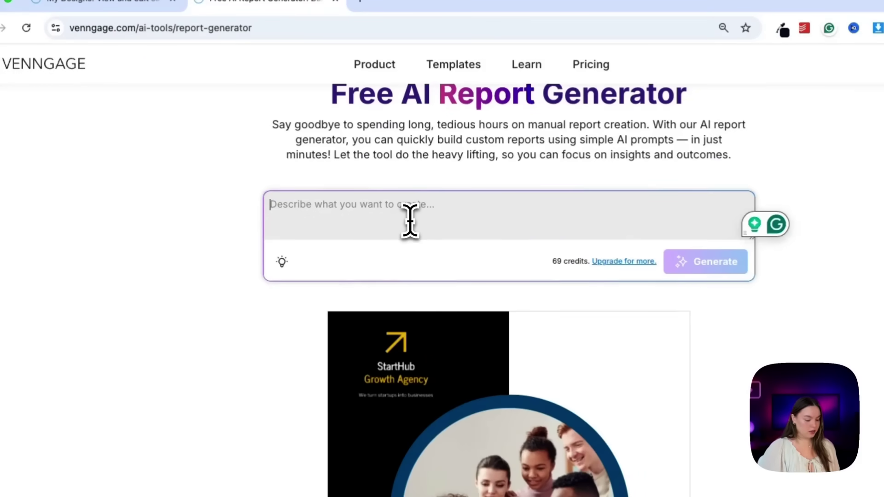
{"action": "type", "text": "Qua"}
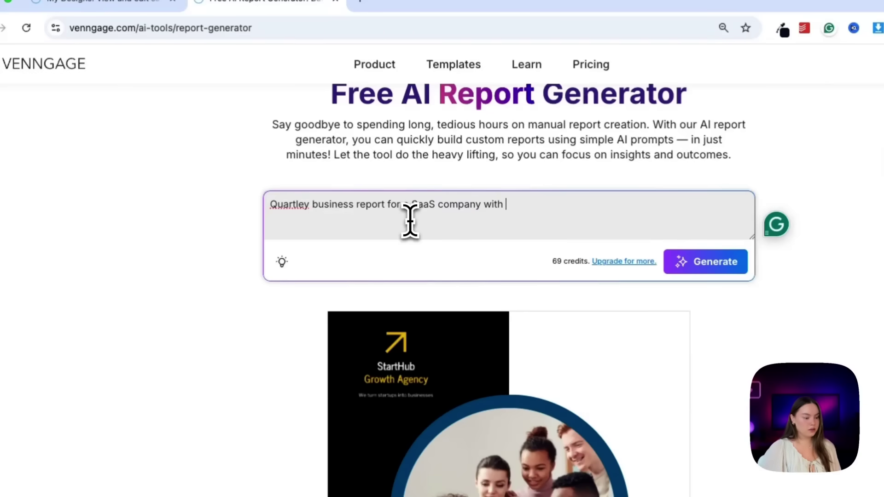
{"action": "type", "text": "s"}
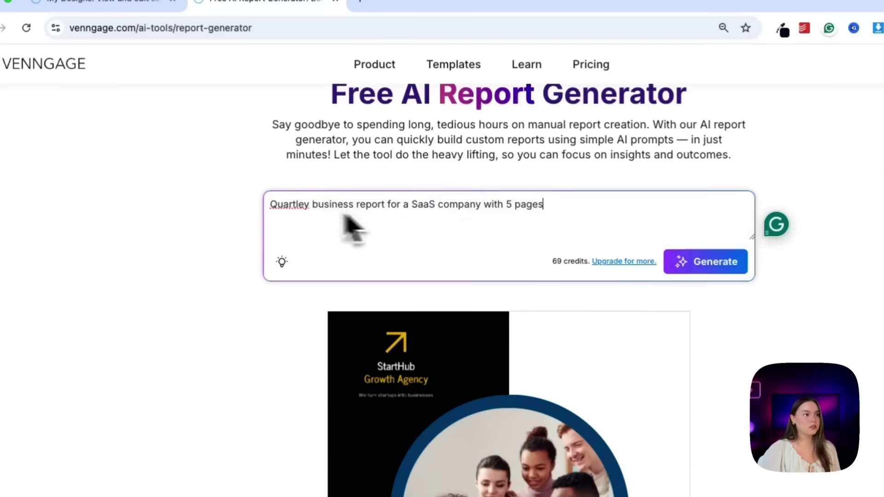
{"action": "right_click", "coordinate": [289, 206]}
{"action": "left_click", "coordinate": [339, 215]}
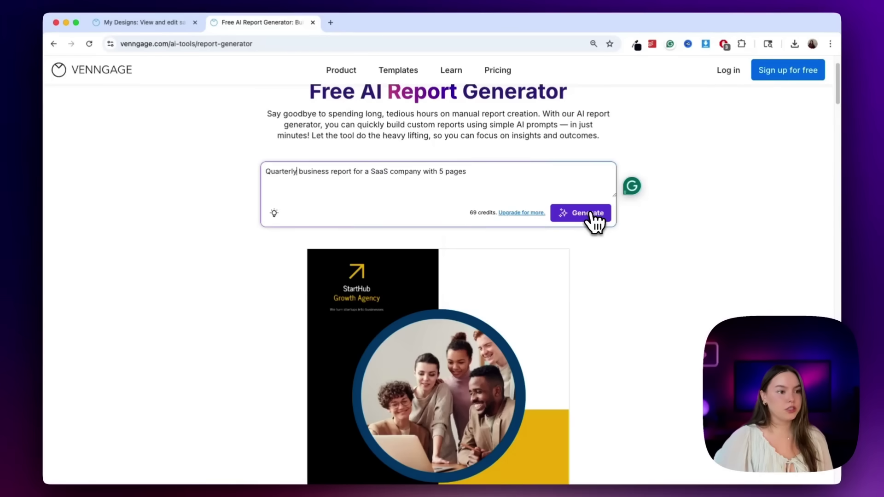
Step: Generate the SaaS report and preview its Exec Summary, Quarterly Report, QTR RVW and Thoughts pages
{"action": "left_click", "coordinate": [593, 215]}
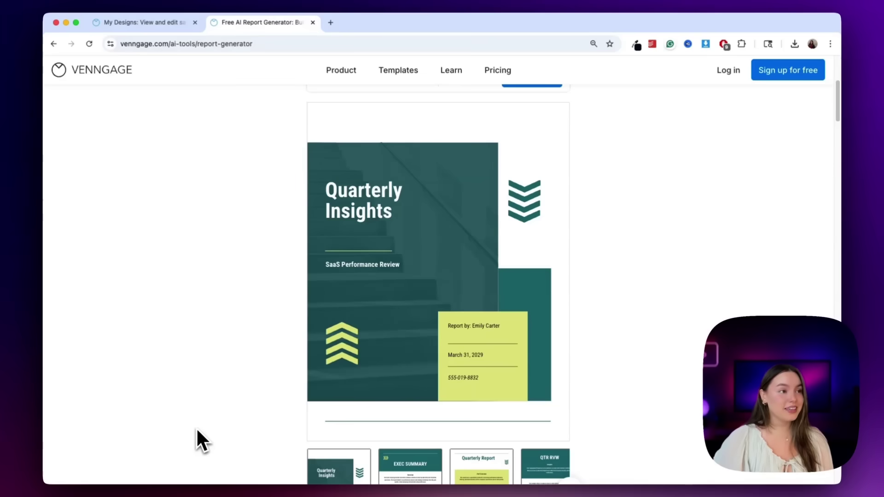
{"action": "scroll", "coordinate": [196, 427], "scroll_direction": "down", "scroll_amount": 1}
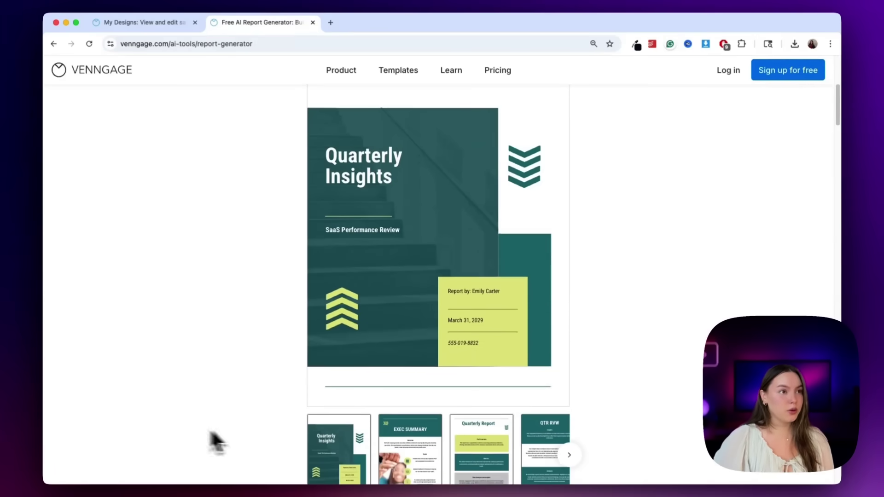
{"action": "left_click", "coordinate": [402, 450]}
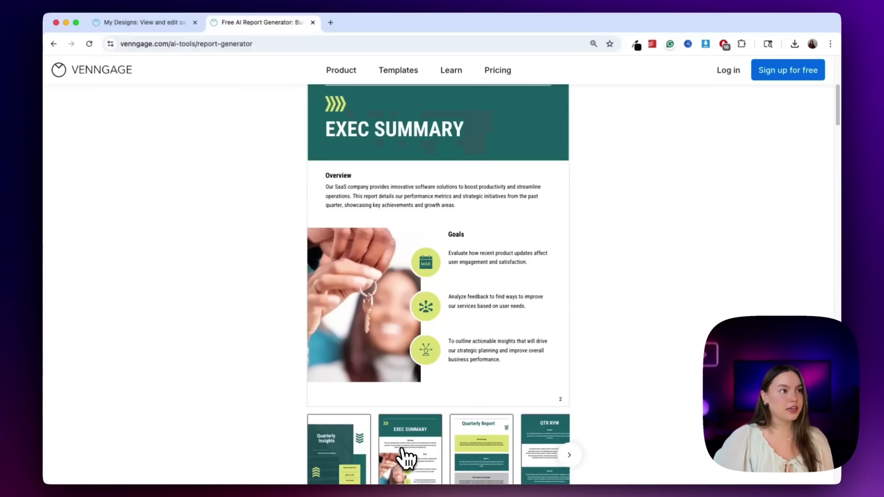
{"action": "left_click", "coordinate": [480, 452]}
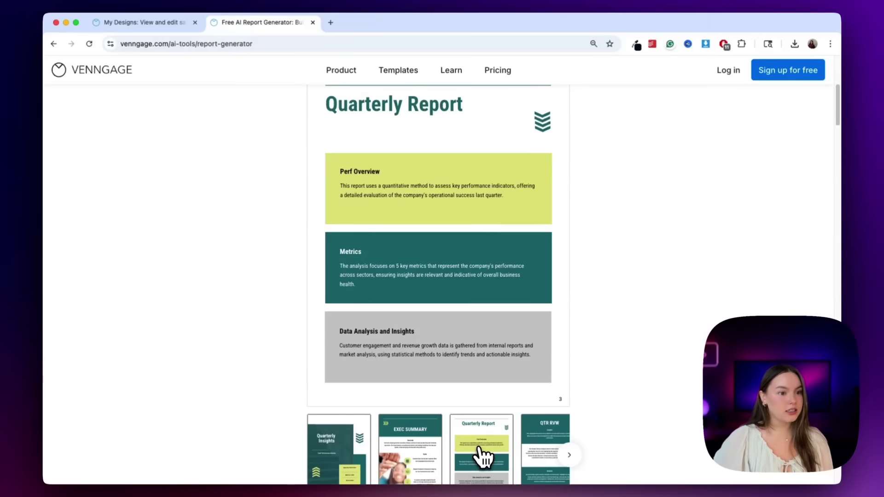
{"action": "left_click", "coordinate": [544, 445]}
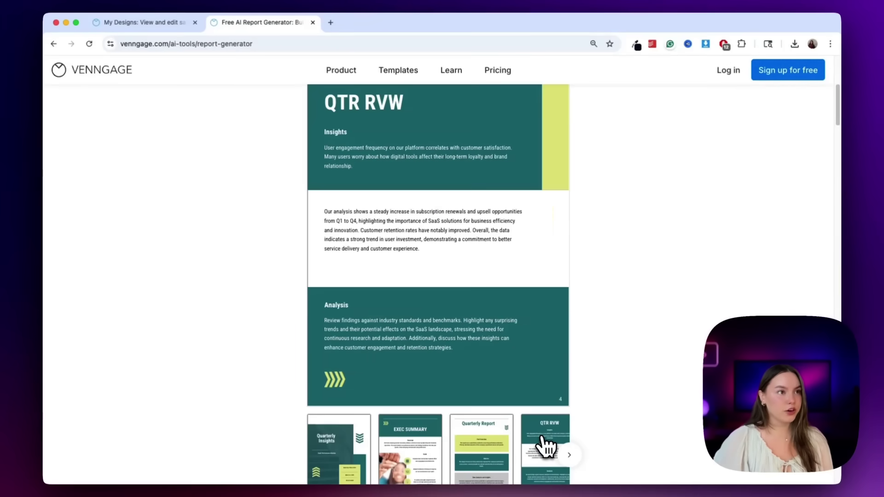
{"action": "left_click", "coordinate": [569, 456]}
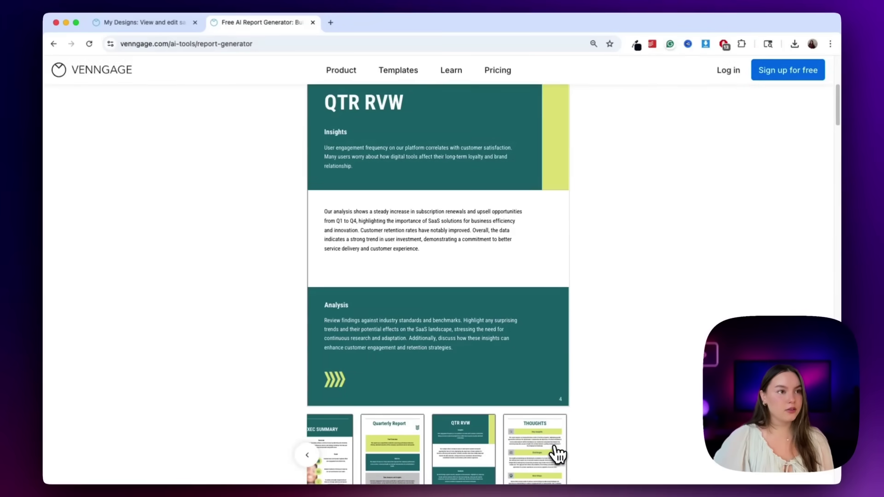
{"action": "left_click", "coordinate": [556, 455]}
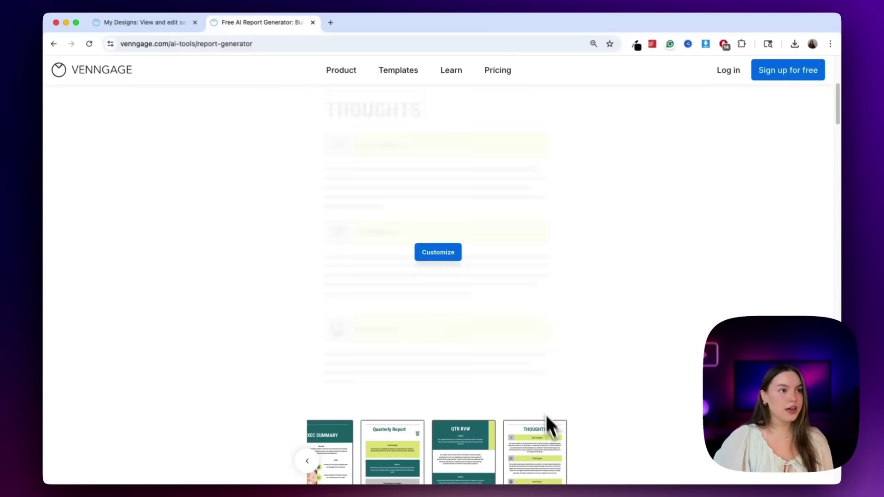
{"action": "left_click", "coordinate": [377, 446]}
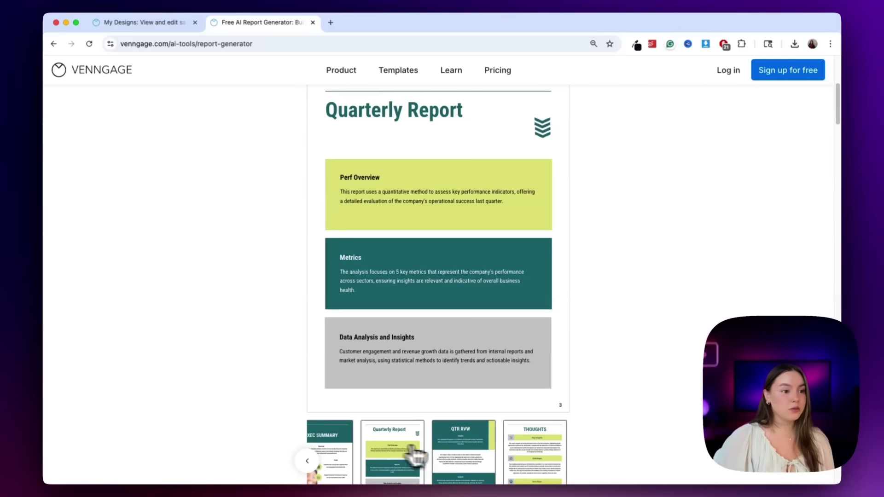
{"action": "left_click", "coordinate": [449, 447]}
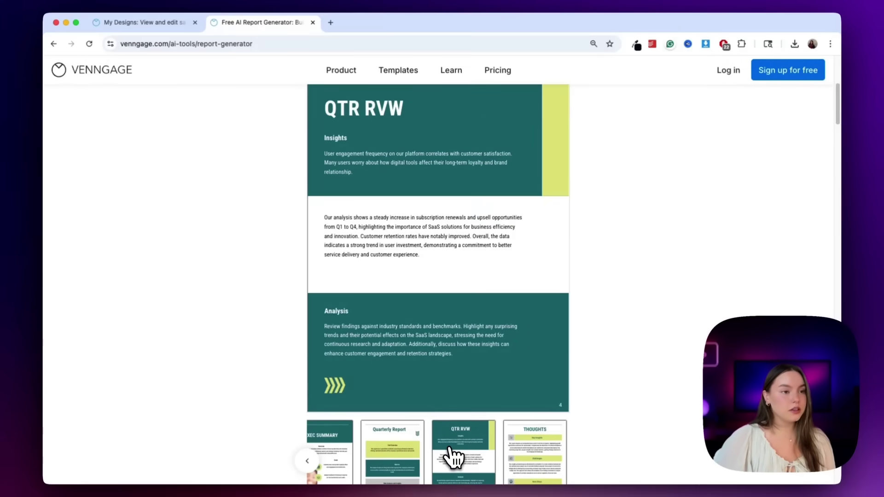
{"action": "scroll", "coordinate": [467, 459], "scroll_direction": "up", "scroll_amount": 6}
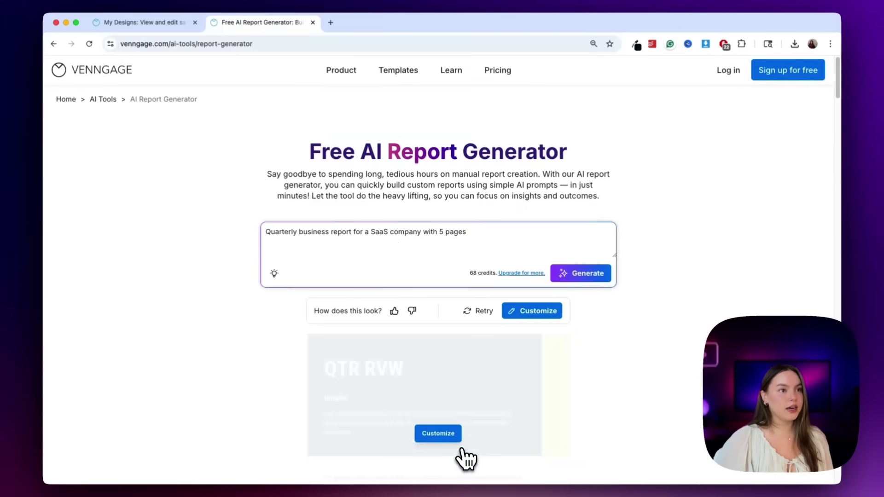
Step: Replace the prompt with an HR team employee engagement and hiring description and generate
{"action": "triple_click", "coordinate": [468, 229]}
{"action": "type", "text": "Employee engagement and hiring overview for the HR team"}
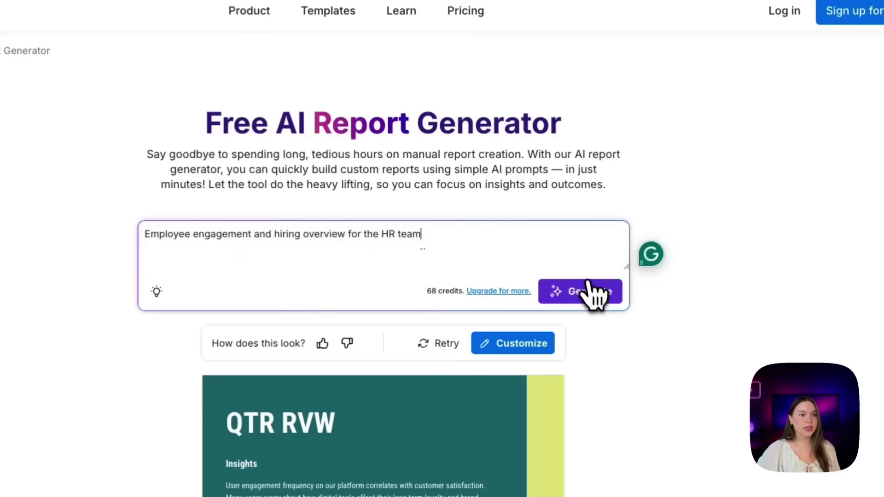
{"action": "left_click", "coordinate": [592, 292]}
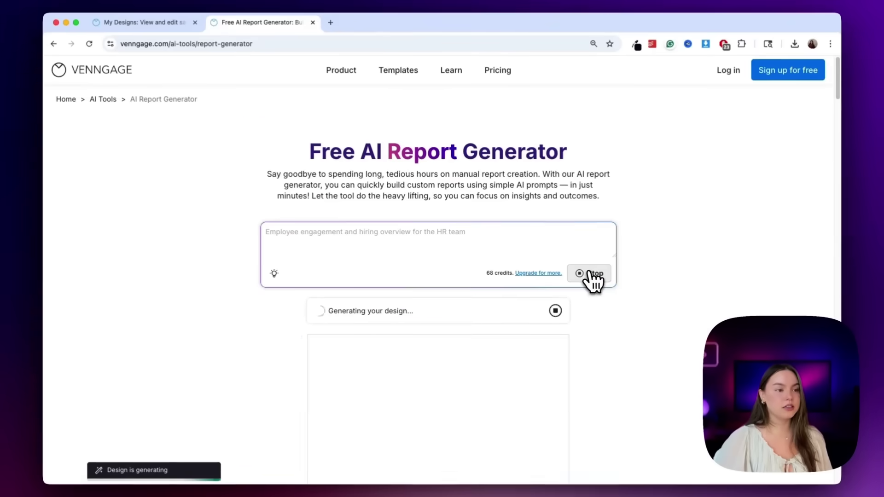
Step: Preview the Engagement & Hiring, engagement strategies and Tri-Cell engagement pages of the new report
{"action": "scroll", "coordinate": [644, 357], "scroll_direction": "down", "scroll_amount": 5}
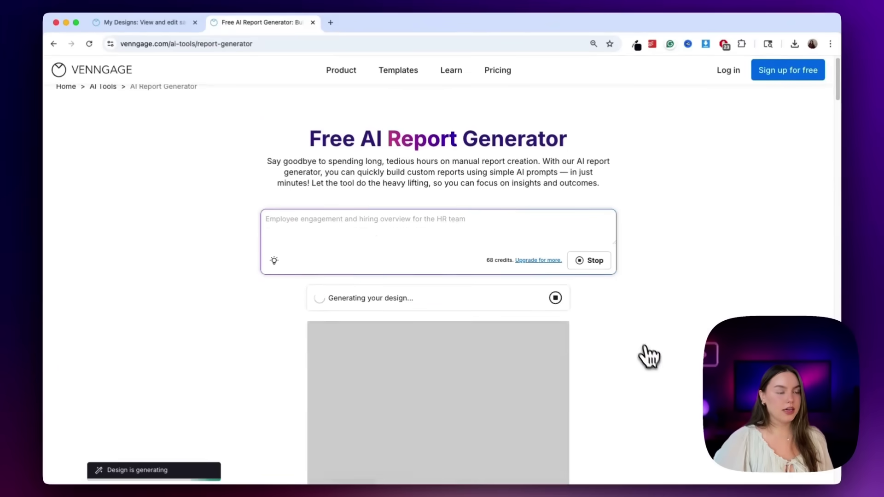
{"action": "scroll", "coordinate": [587, 315], "scroll_direction": "down", "scroll_amount": 5}
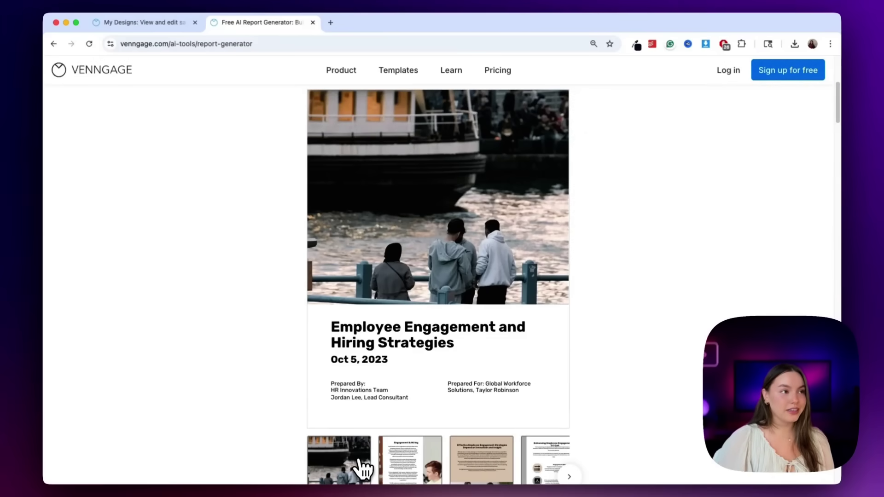
{"action": "left_click", "coordinate": [409, 465]}
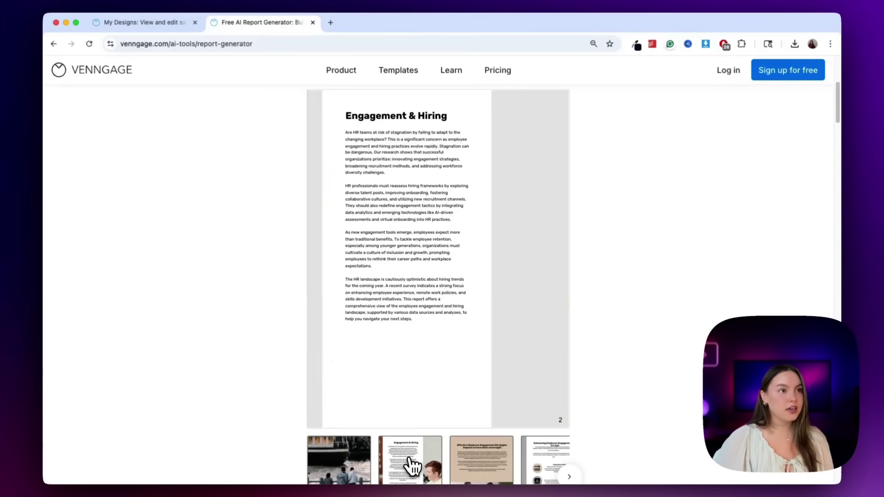
{"action": "left_click", "coordinate": [491, 466]}
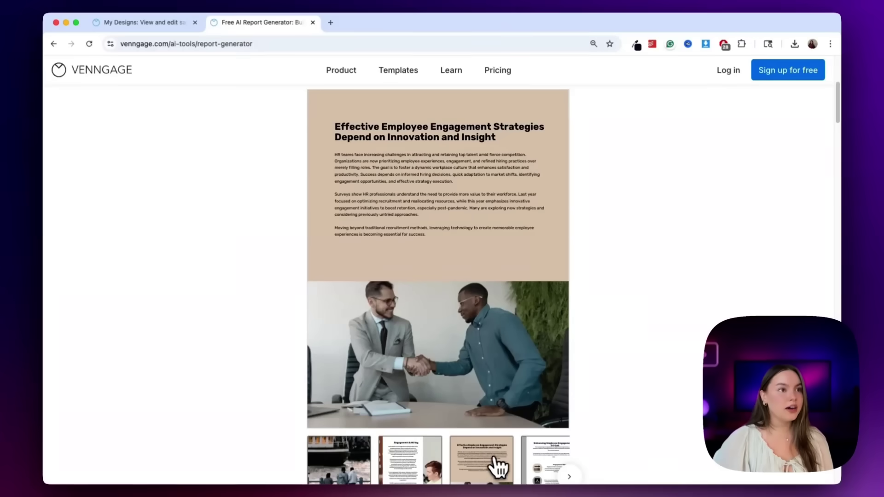
{"action": "left_click", "coordinate": [546, 453]}
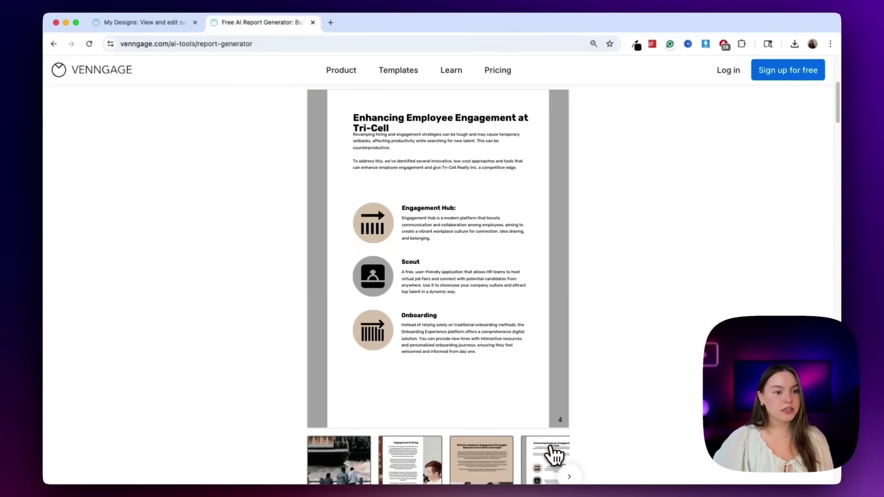
{"action": "left_click", "coordinate": [571, 477]}
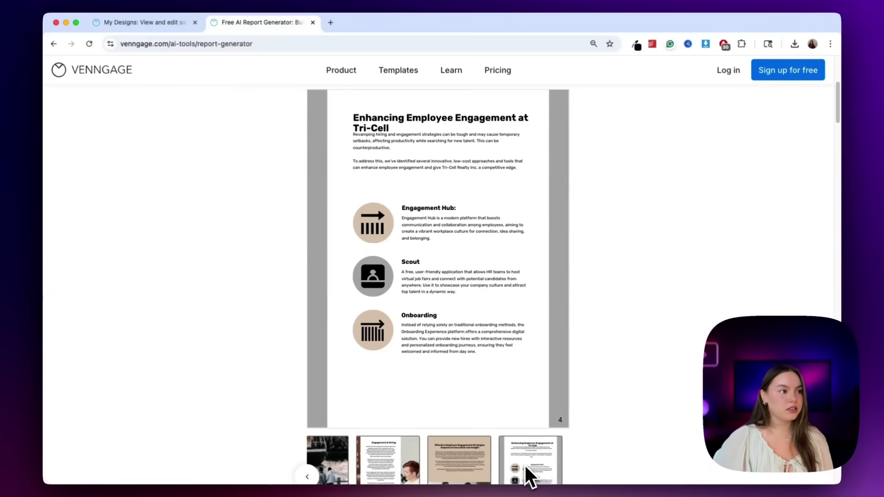
{"action": "scroll", "coordinate": [525, 465], "scroll_direction": "up", "scroll_amount": 3}
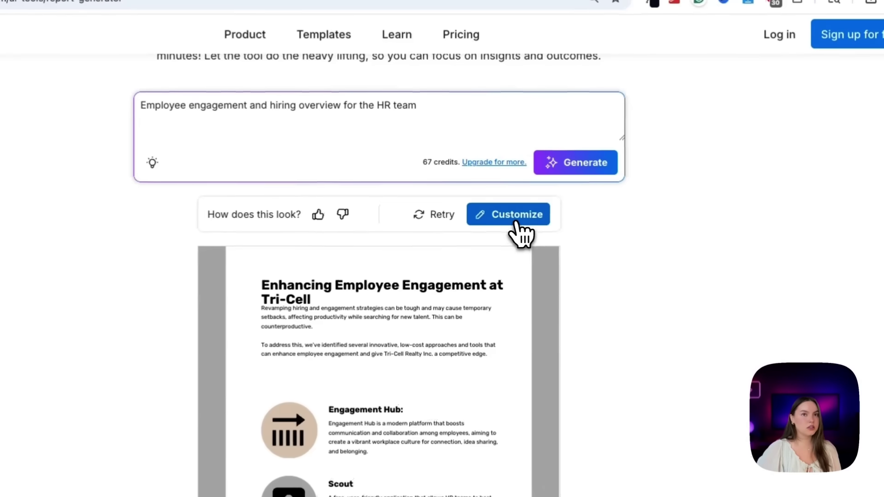
Step: Customize the Employee Engagement and Hiring Strategies report in the editor and show AI Tools
{"action": "left_click", "coordinate": [532, 195]}
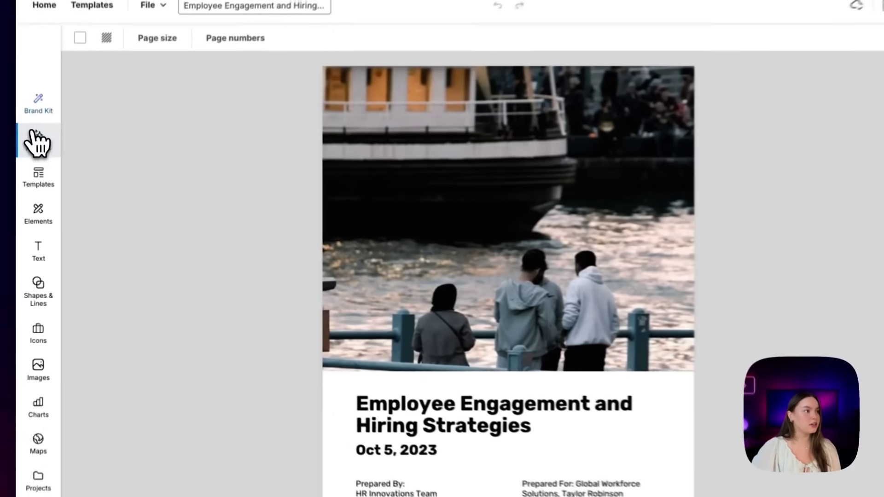
{"action": "left_click", "coordinate": [59, 169]}
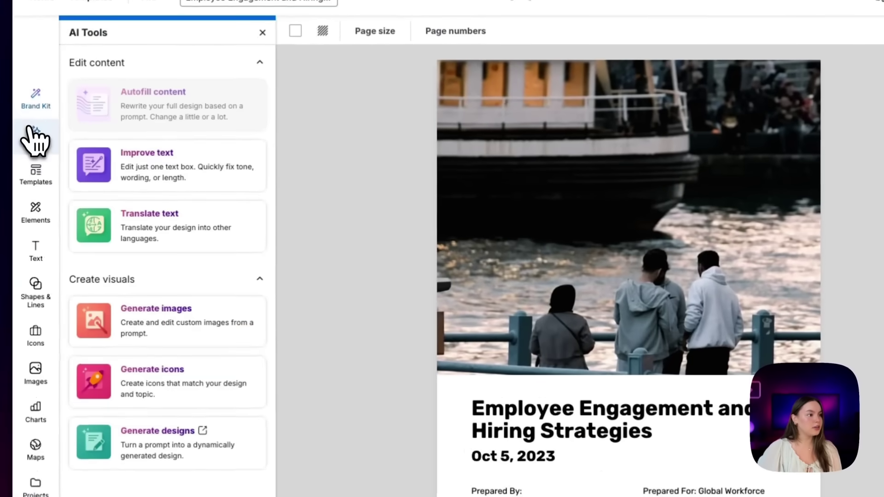
Step: Generate Flat Colors AI icons for 'teamwork, growth'
{"action": "left_click", "coordinate": [167, 368]}
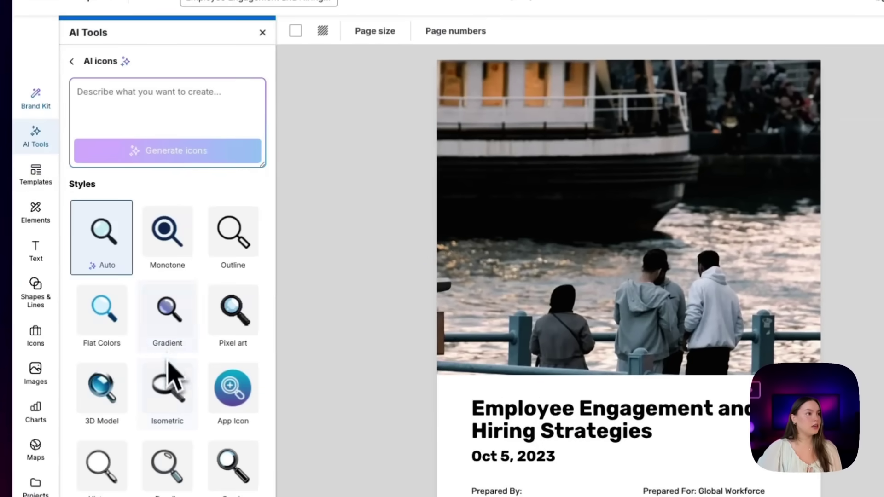
{"action": "left_click", "coordinate": [219, 100]}
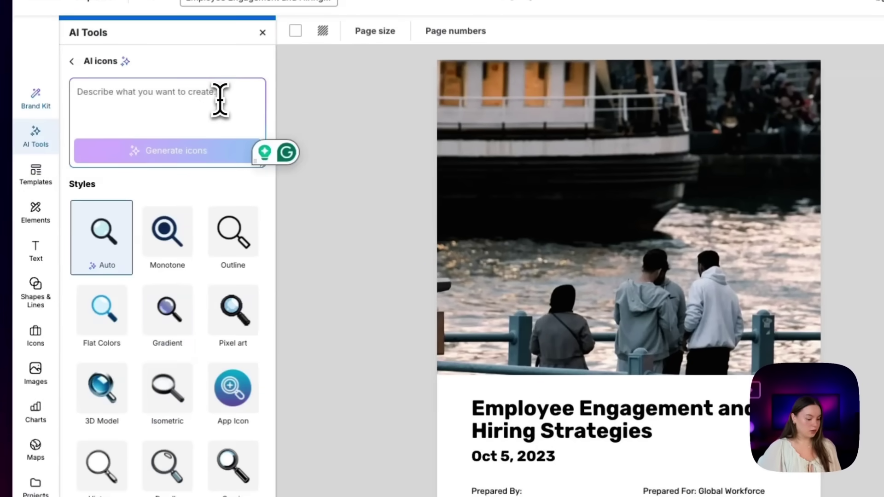
{"action": "type", "text": "teamwork, growth"}
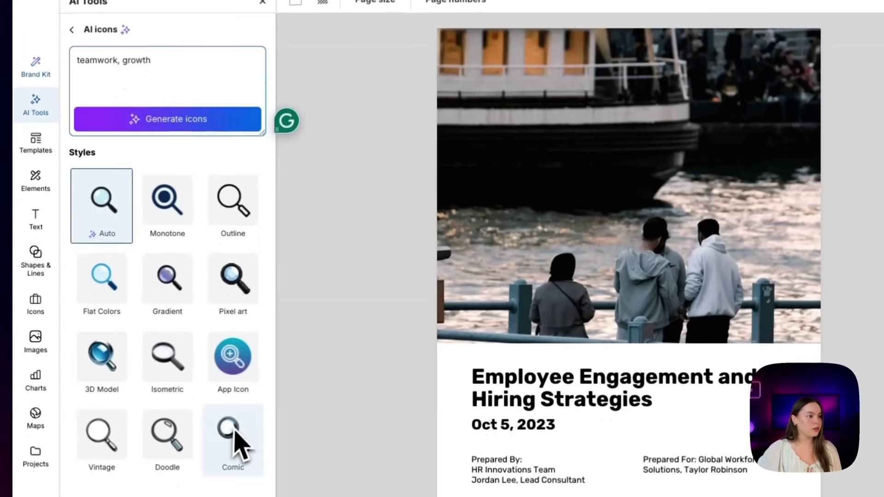
{"action": "left_click", "coordinate": [105, 279]}
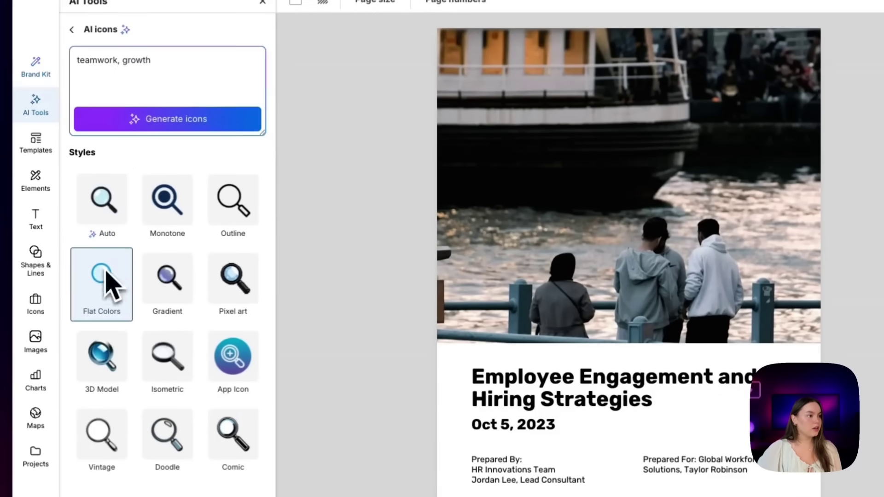
{"action": "left_click", "coordinate": [176, 217]}
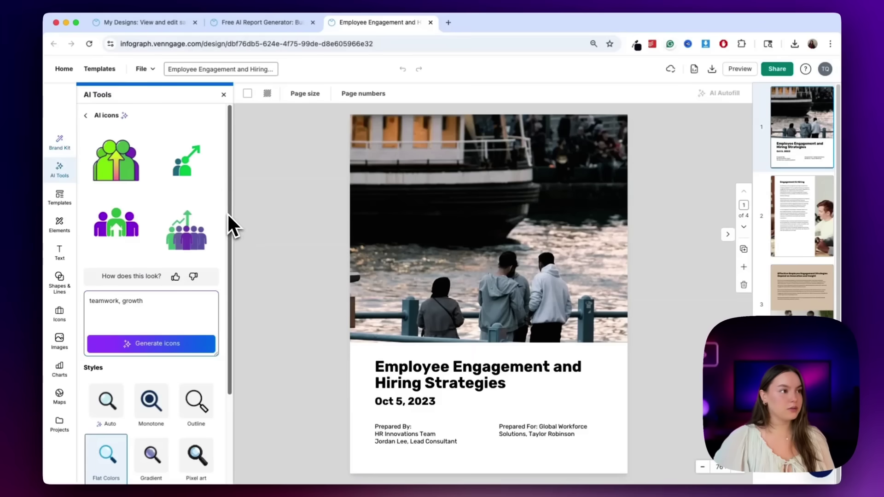
Step: Place a shrunken team icon beside the cover title
{"action": "left_click", "coordinate": [102, 220]}
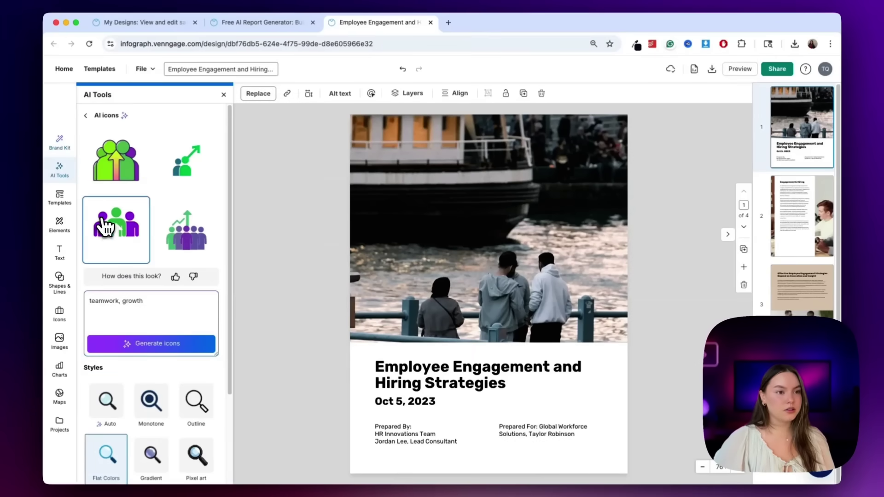
{"action": "left_click_drag", "start_coordinate": [571, 234], "coordinate": [518, 383]}
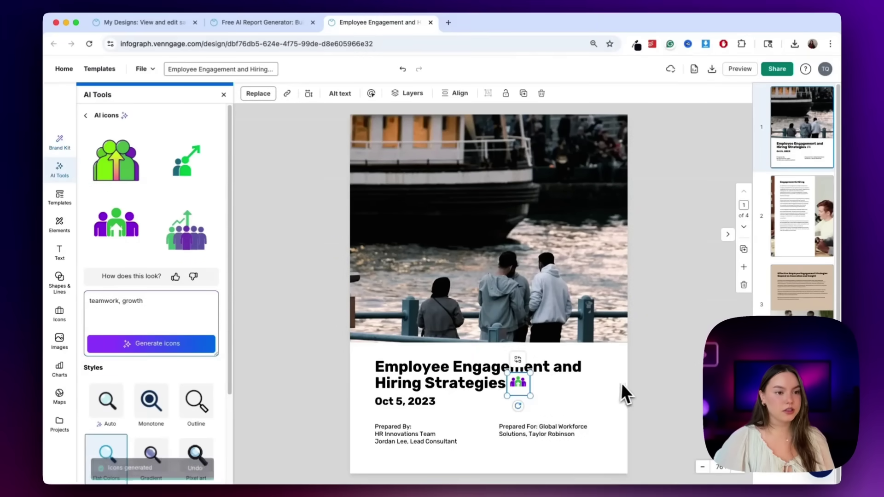
{"action": "left_click", "coordinate": [622, 387]}
Step: Select the Onboarding description on page 4 and return to the full AI tools list
{"action": "left_click", "coordinate": [801, 396]}
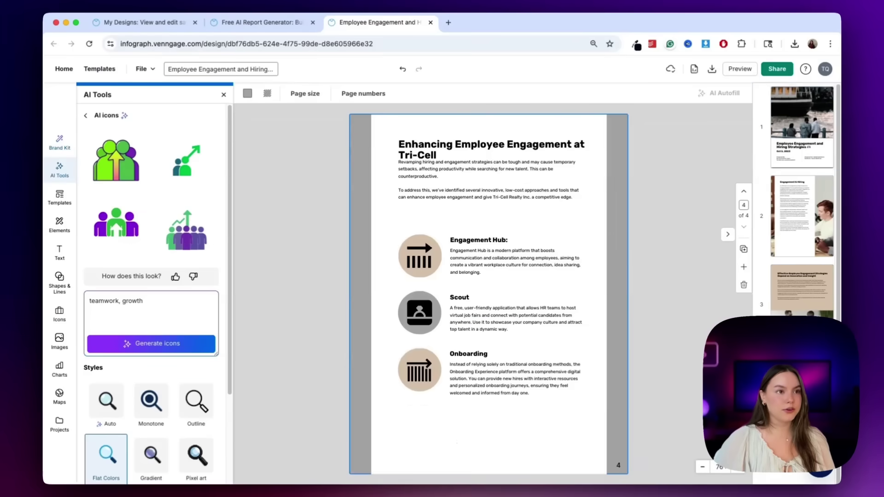
{"action": "left_click", "coordinate": [488, 386]}
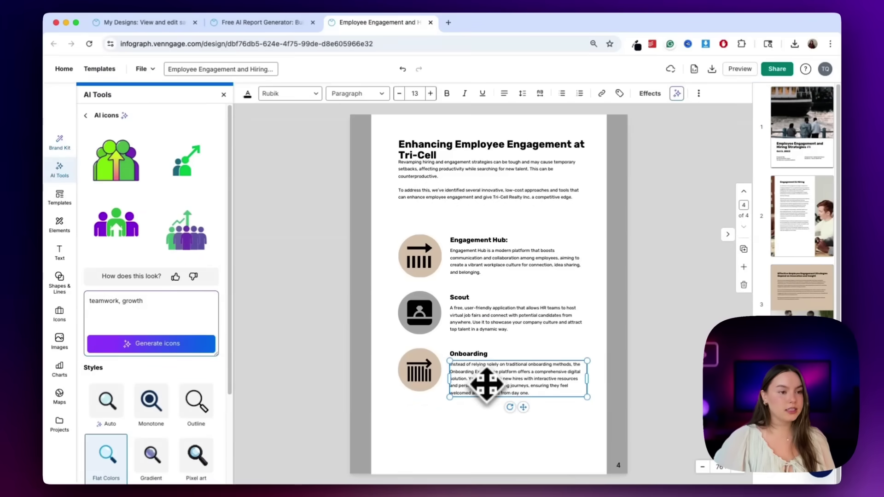
{"action": "left_click", "coordinate": [55, 172]}
{"action": "left_click", "coordinate": [54, 172]}
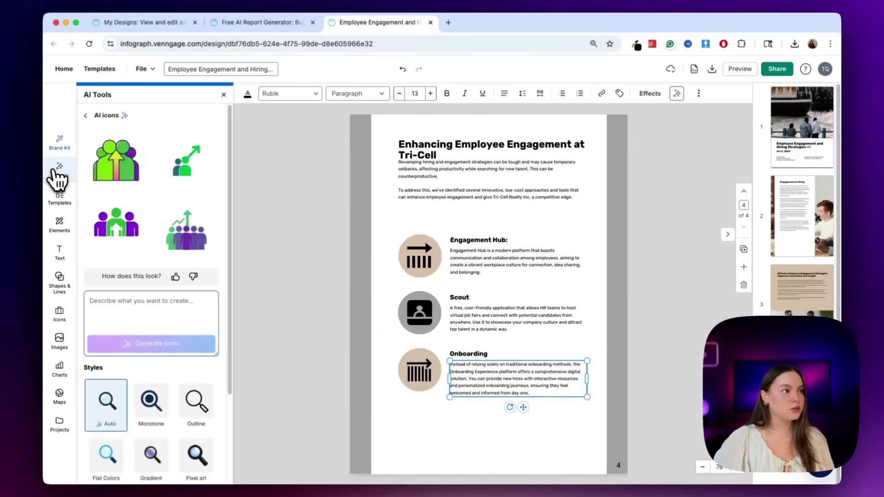
{"action": "left_click", "coordinate": [85, 116]}
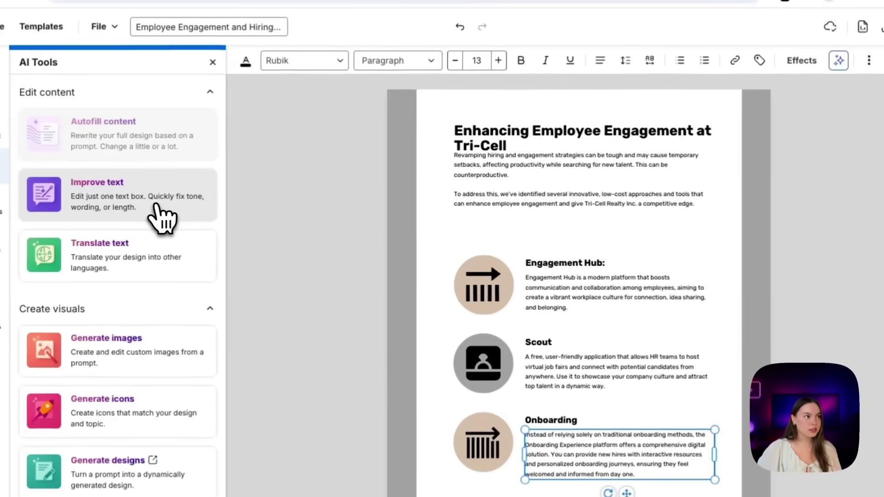
Step: Shorten the Onboarding text with Improve text and add the result as new text
{"action": "left_click", "coordinate": [184, 203]}
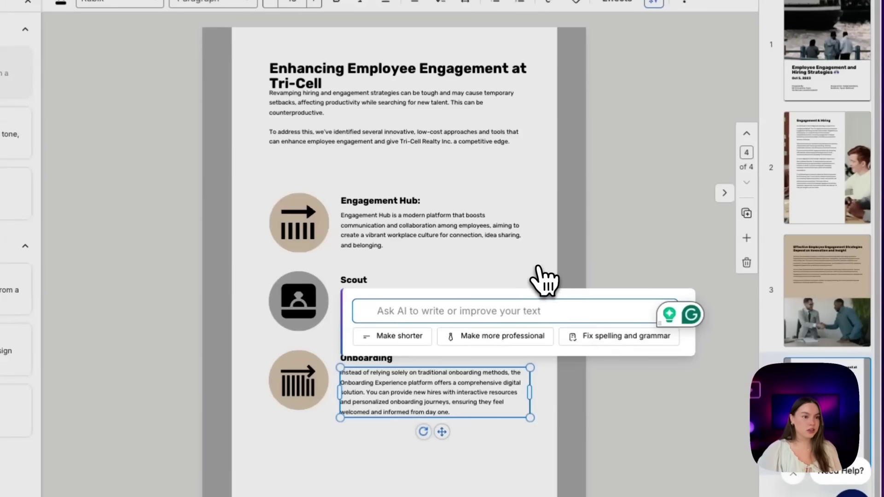
{"action": "left_click", "coordinate": [416, 342]}
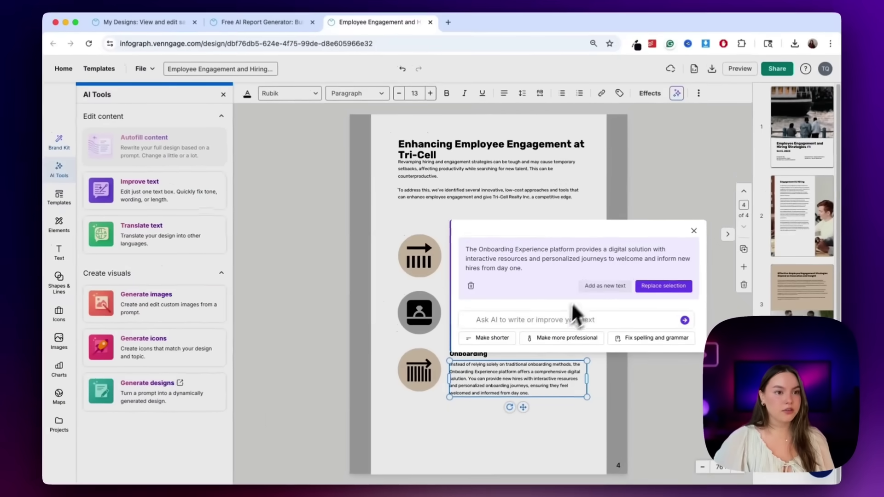
{"action": "left_click", "coordinate": [604, 286]}
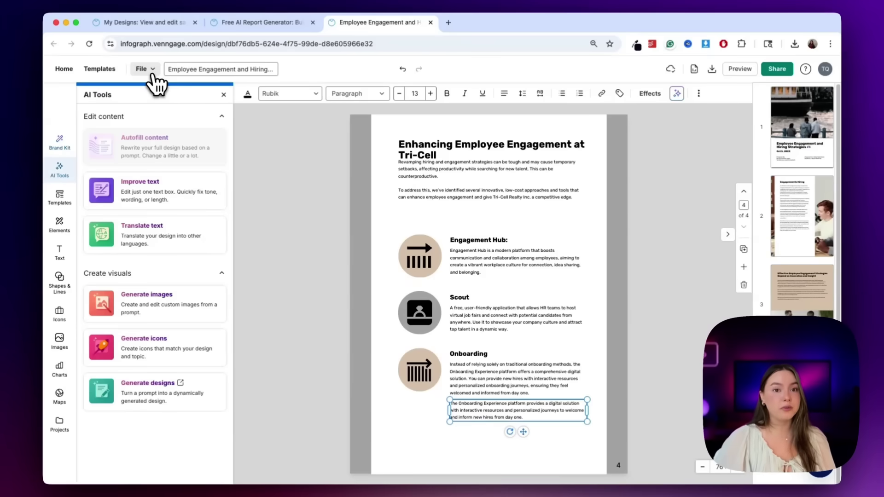
{"action": "left_click", "coordinate": [152, 77]}
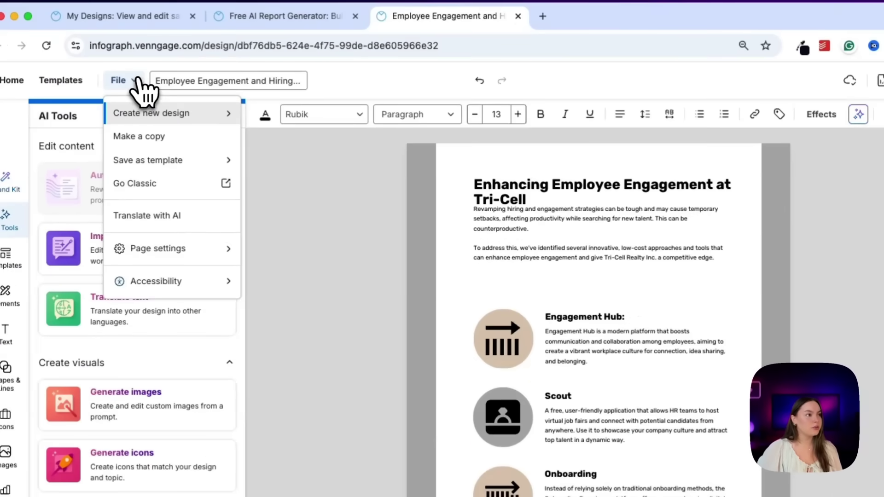
{"action": "mouse_move", "coordinate": [187, 282]}
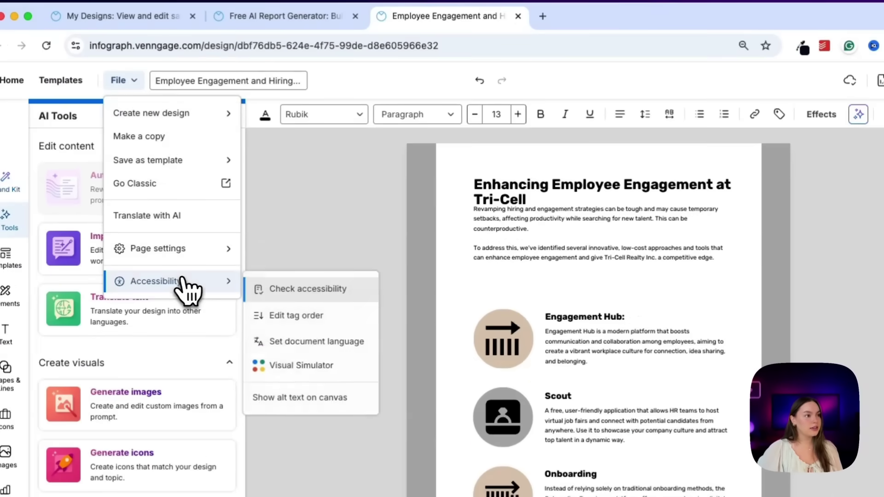
{"action": "left_click", "coordinate": [319, 297]}
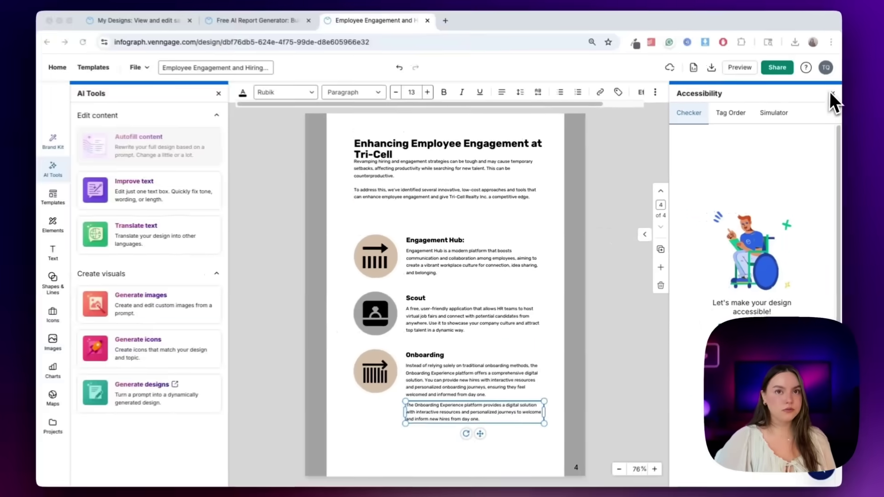
Step: Apply the Brand Kit colour palette to the report design
{"action": "left_click", "coordinate": [858, 45]}
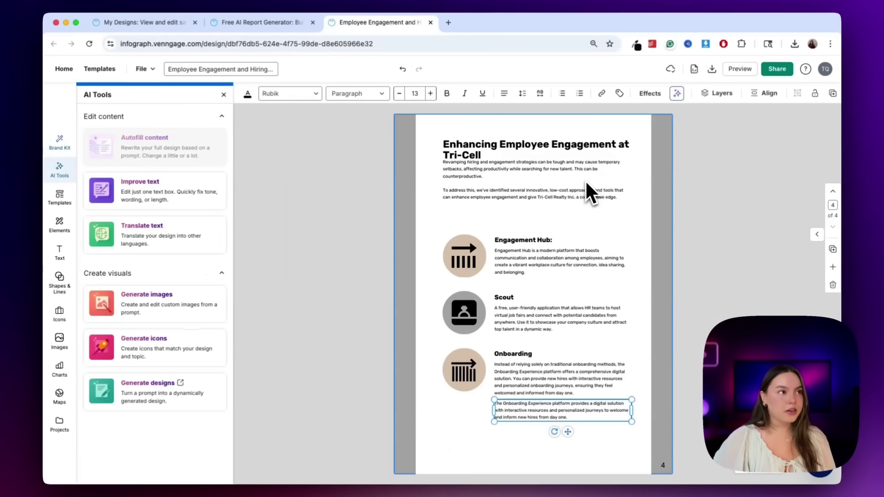
{"action": "left_click", "coordinate": [70, 143]}
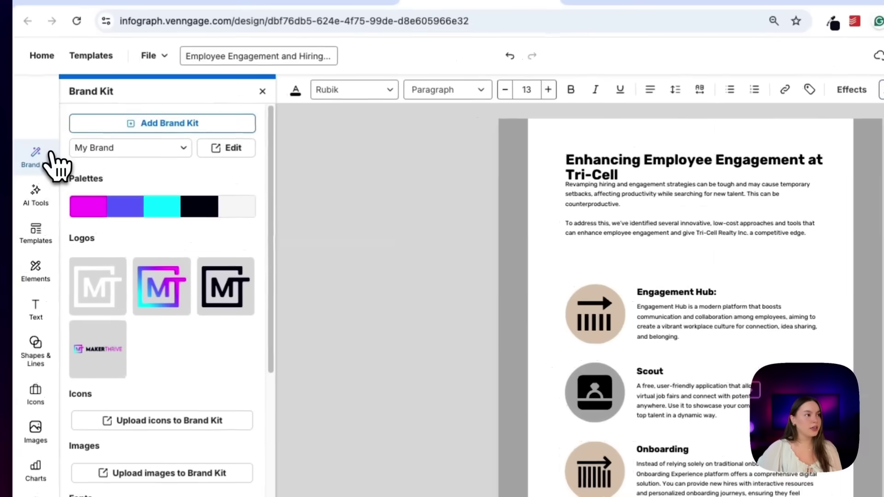
{"action": "mouse_move", "coordinate": [220, 219]}
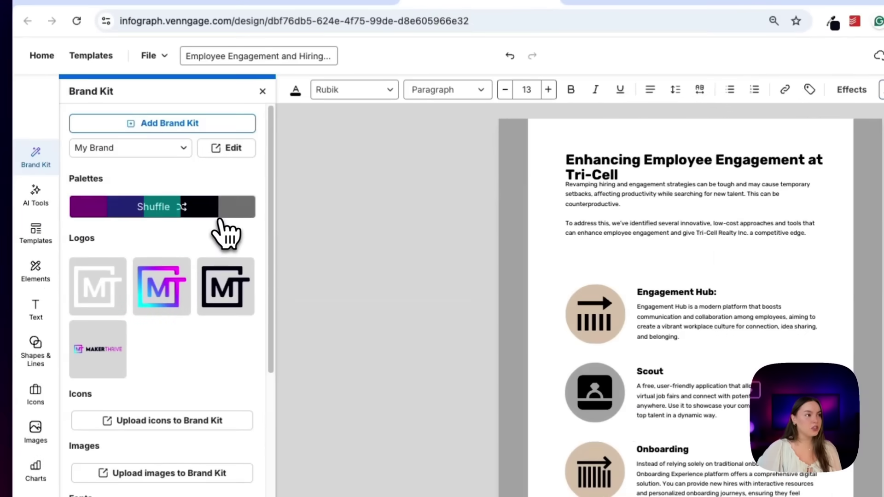
{"action": "left_click", "coordinate": [189, 215]}
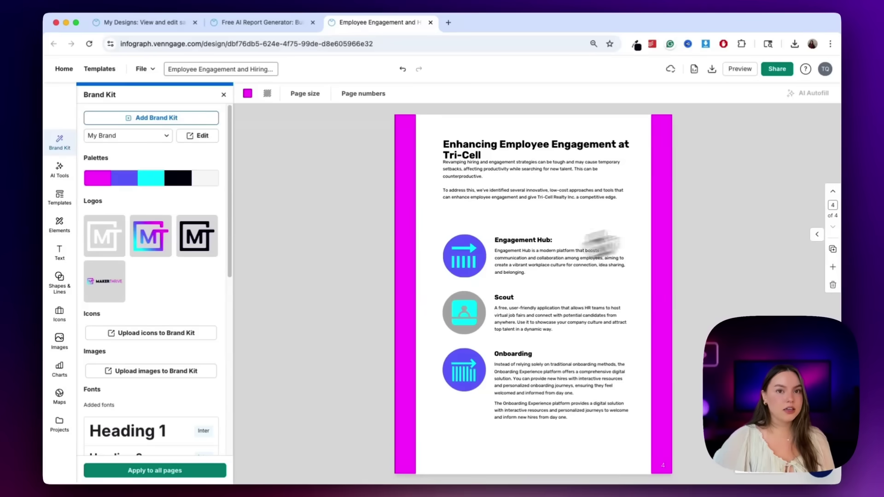
Step: Reshuffle page 3 to a cyan brand background and add a small white MT logo beside the last paragraph
{"action": "left_click", "coordinate": [833, 193]}
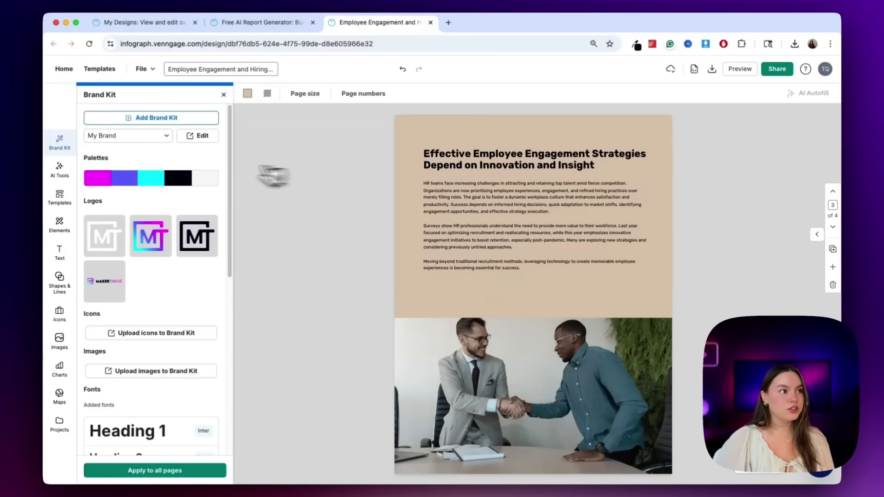
{"action": "left_click", "coordinate": [151, 183]}
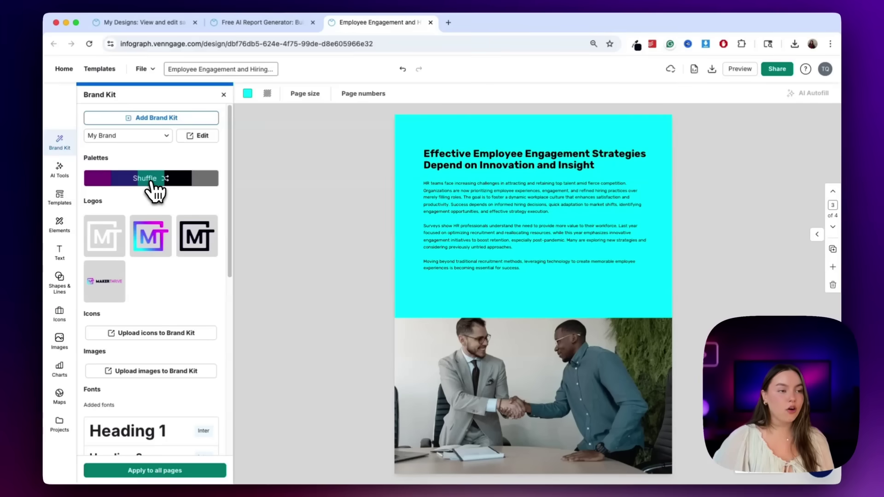
{"action": "left_click", "coordinate": [113, 243]}
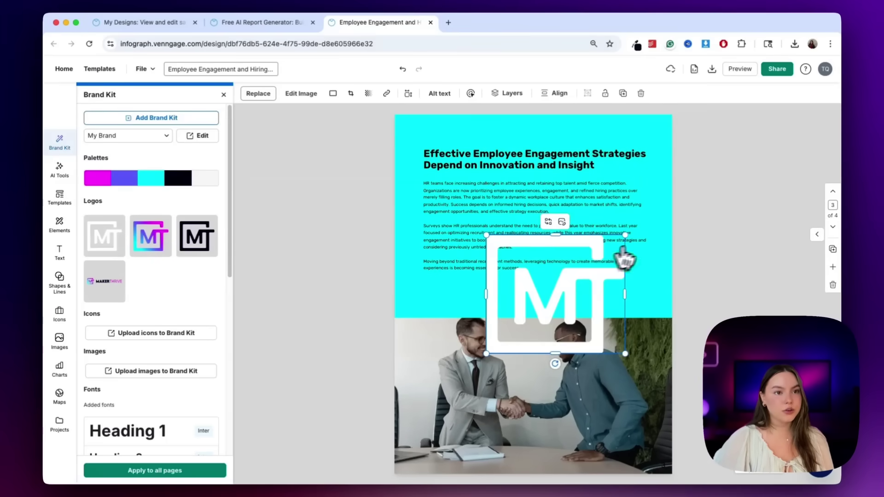
{"action": "left_click_drag", "start_coordinate": [624, 236], "coordinate": [643, 286]}
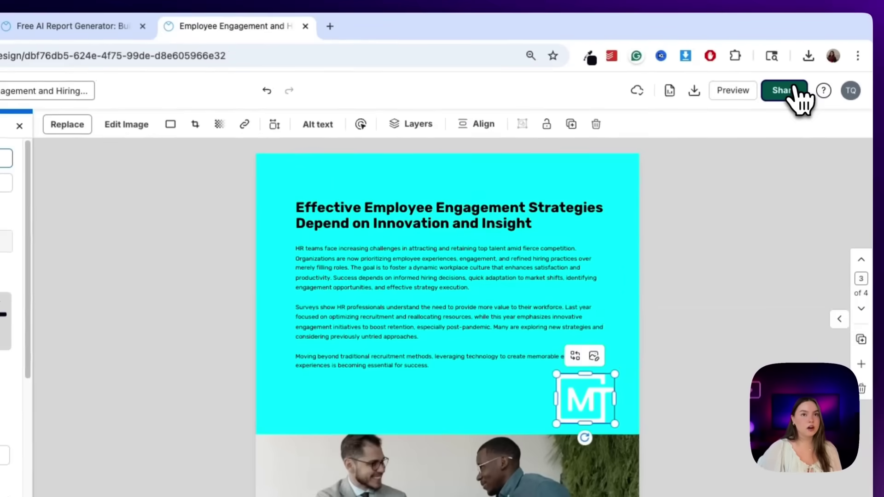
Step: Check the Download tab formats, then show the Share tab's team invite and link options
{"action": "left_click", "coordinate": [796, 90]}
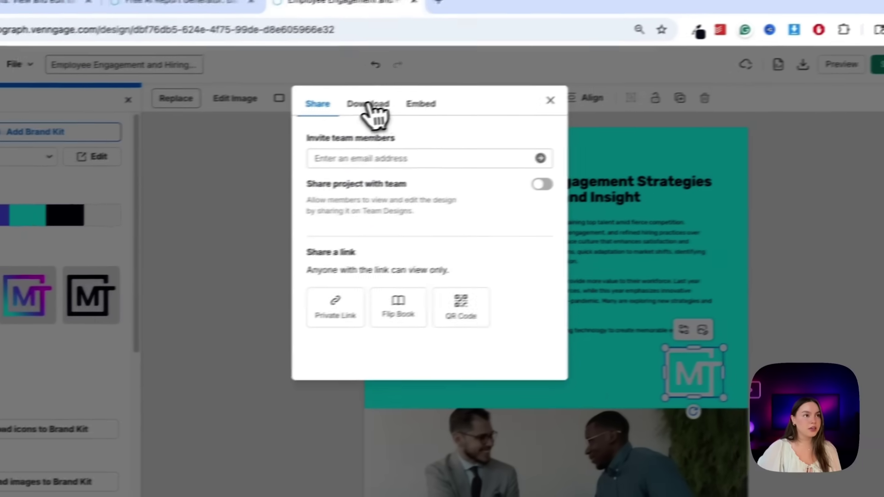
{"action": "left_click", "coordinate": [368, 104]}
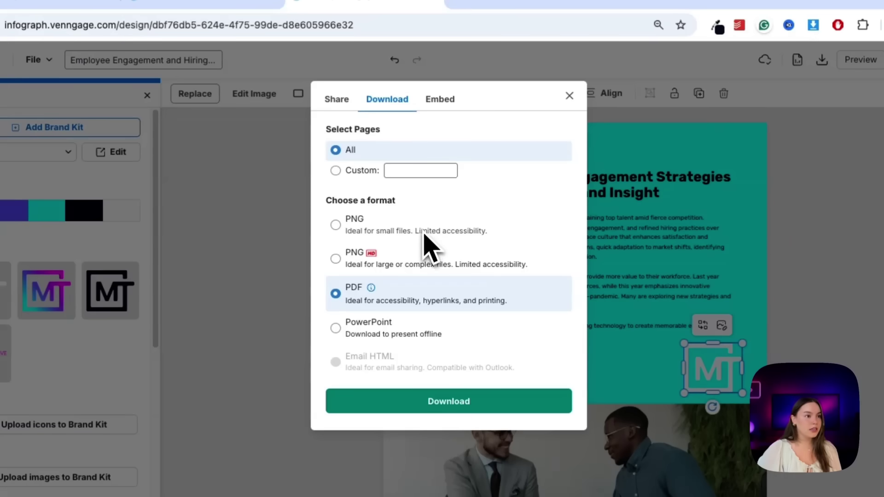
{"action": "mouse_move", "coordinate": [410, 327]}
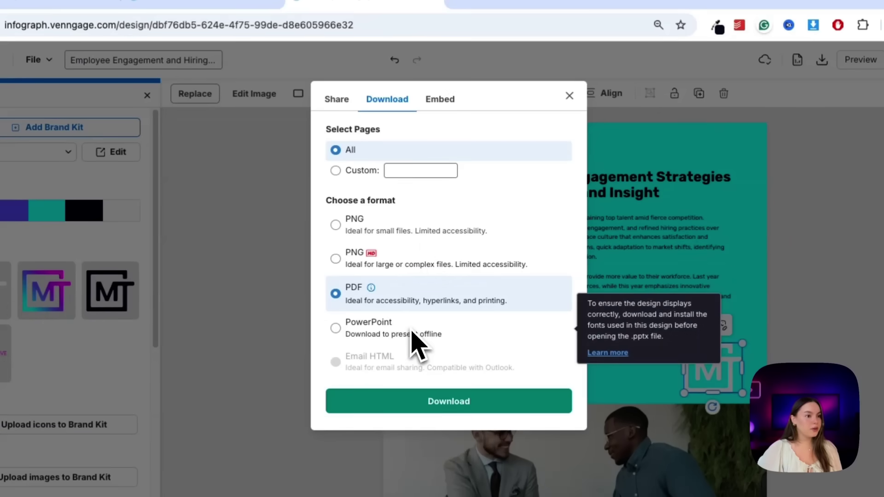
{"action": "left_click", "coordinate": [347, 100]}
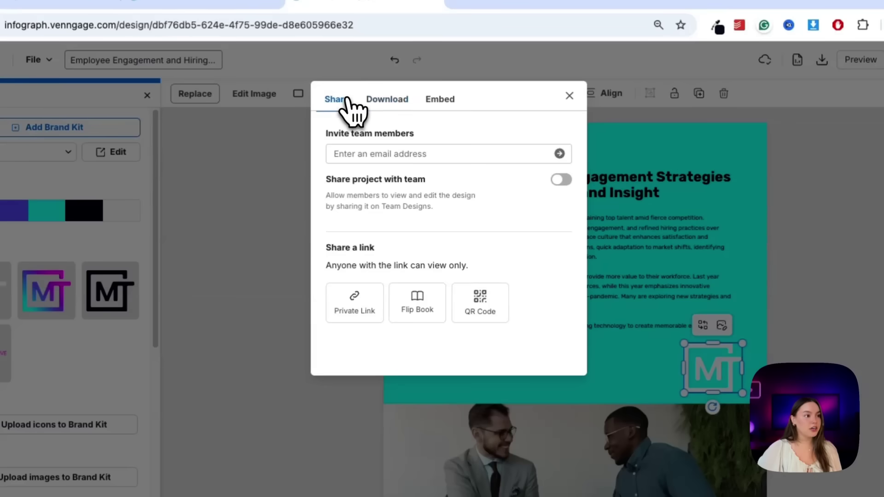